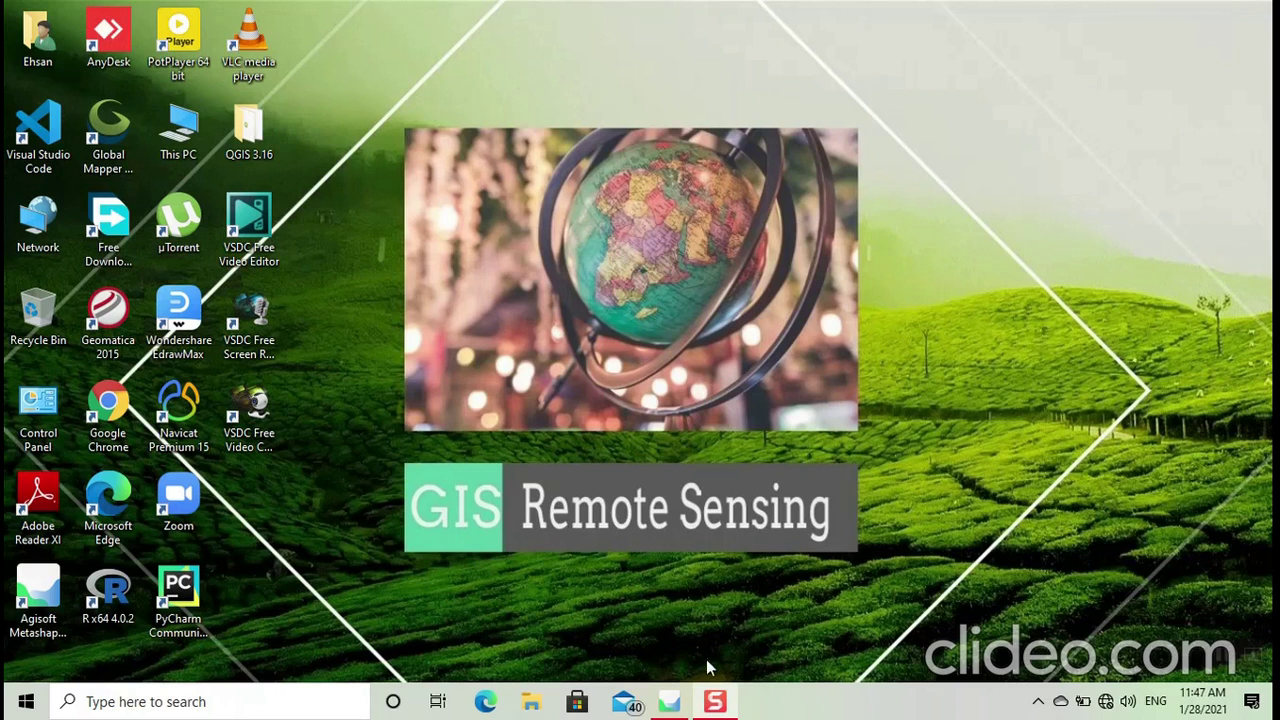
# Step: Switch to Agisoft Metashape and add all the photos from the 100_0327 folder to the project
pyautogui.click(672, 700)
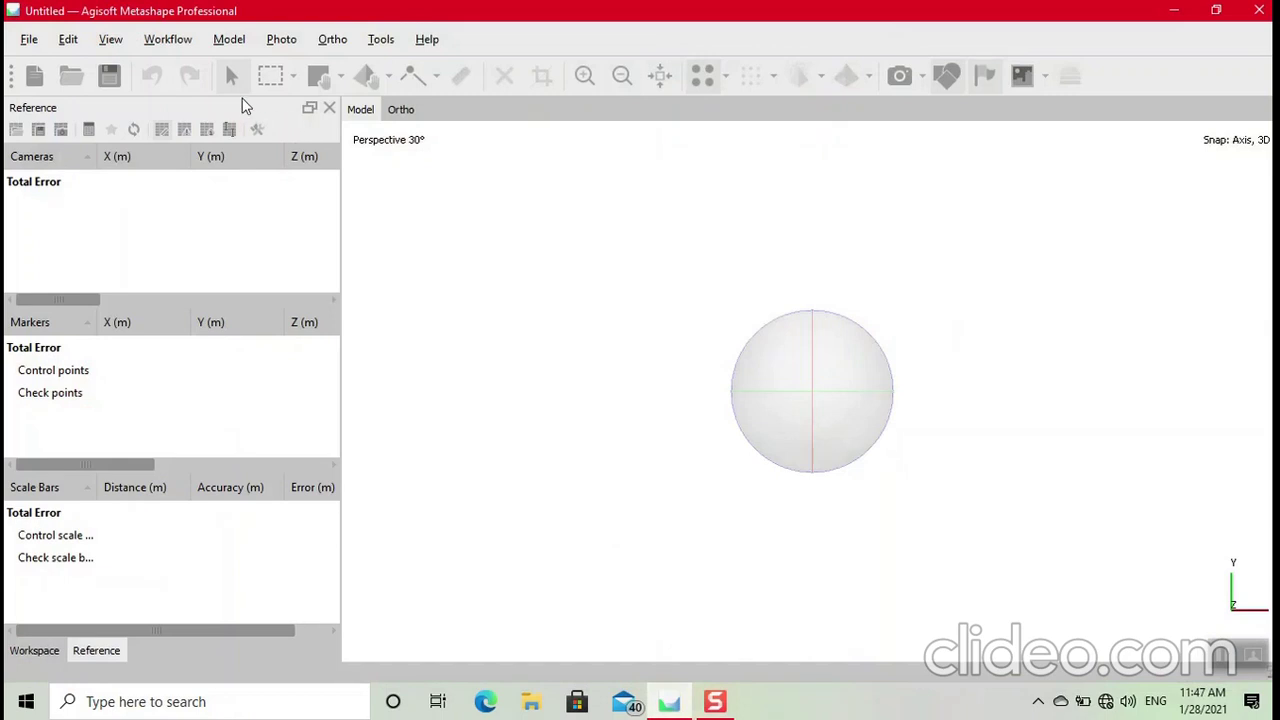
pyautogui.click(167, 40)
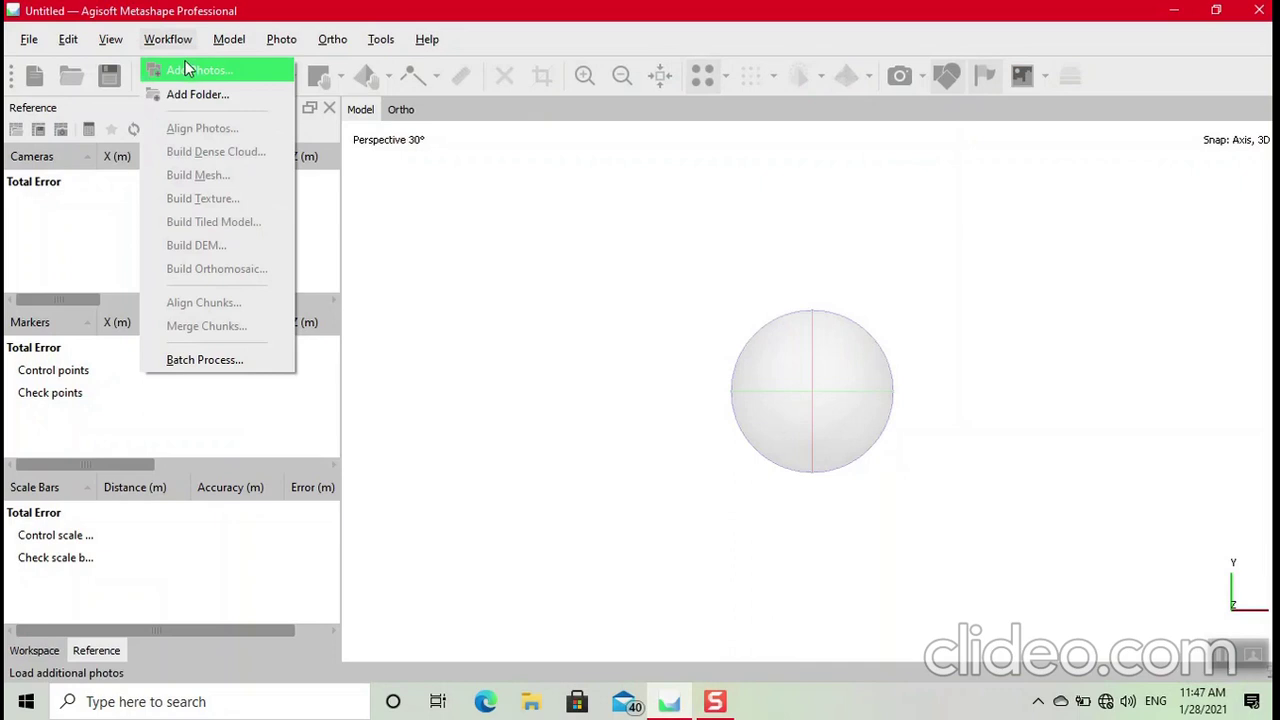
pyautogui.click(187, 68)
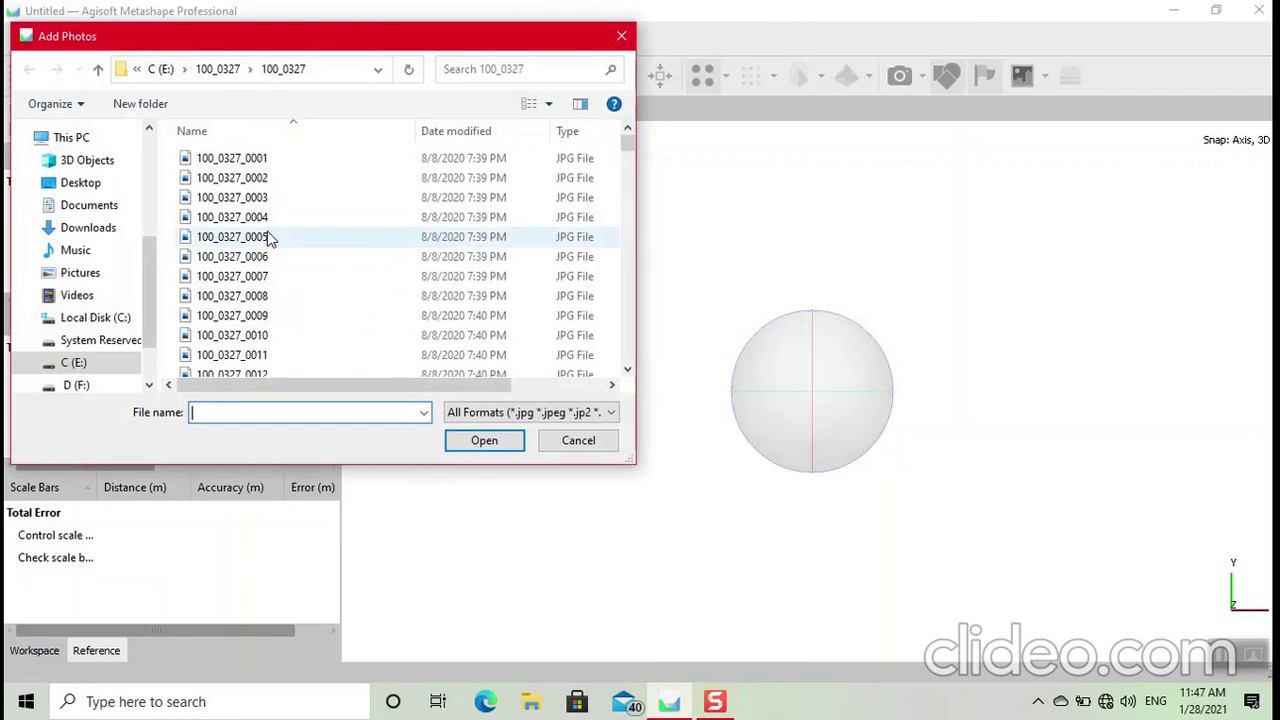
pyautogui.click(240, 295)
pyautogui.hotkey('ctrl', 'a')
pyautogui.click(477, 440)
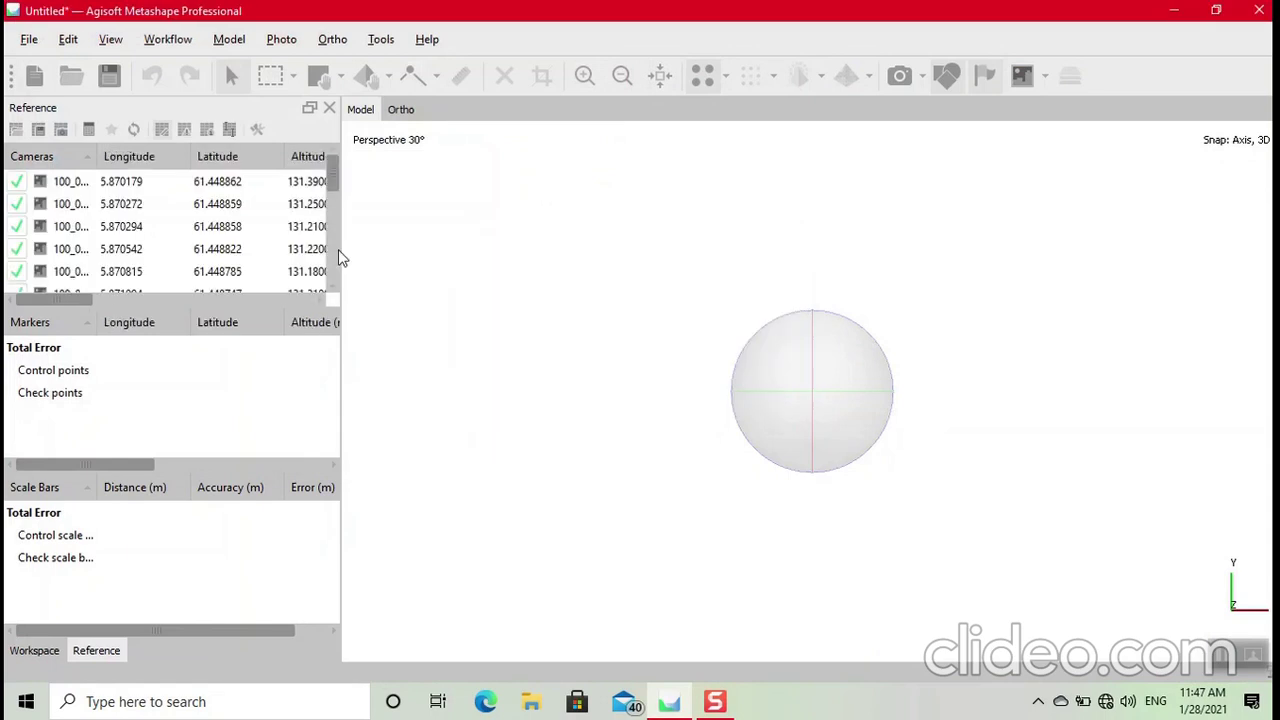
# Step: Convert the reference coordinates of cameras and markers to ETRS89 / UTM zone 32N (EPSG::25832)
pyautogui.click(89, 130)
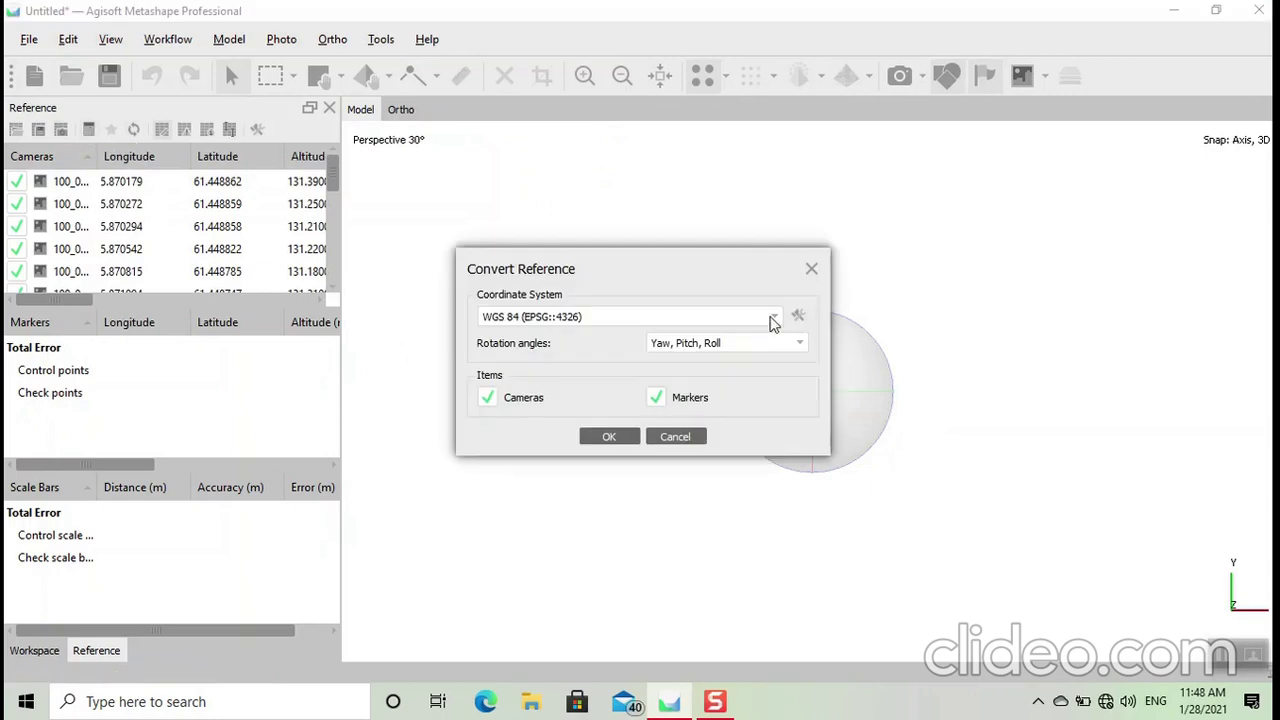
pyautogui.click(773, 318)
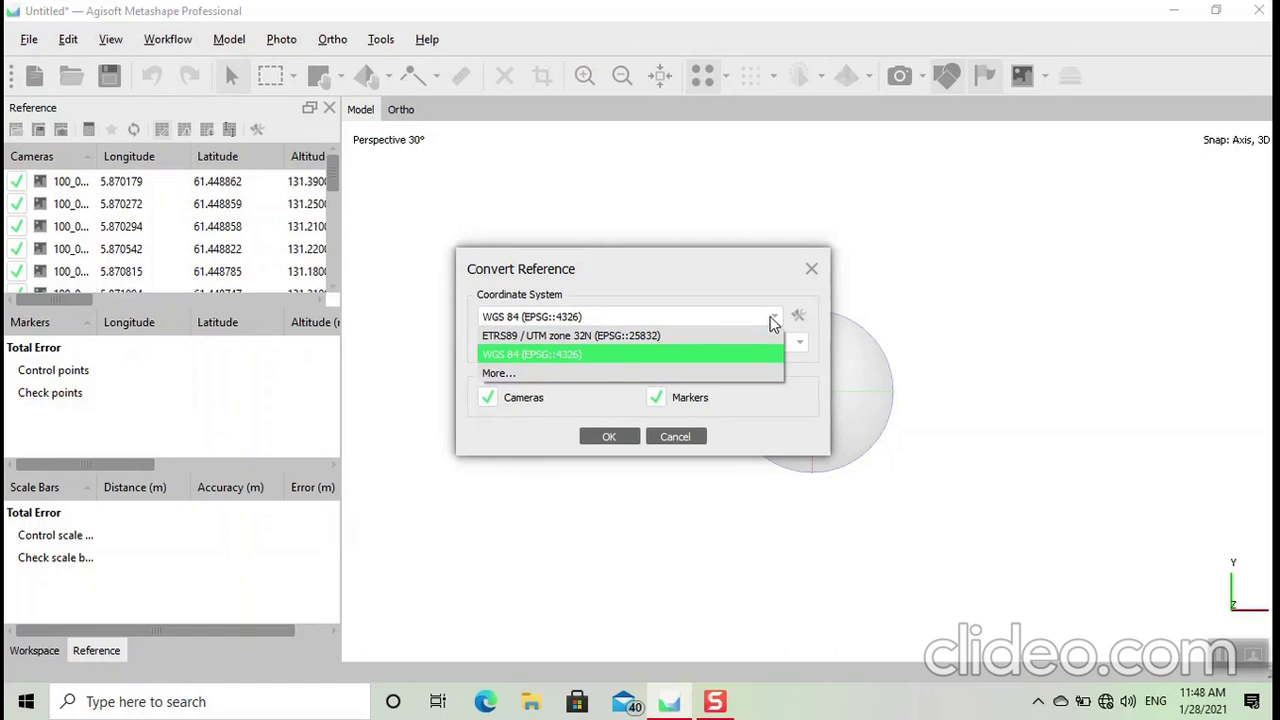
pyautogui.click(674, 338)
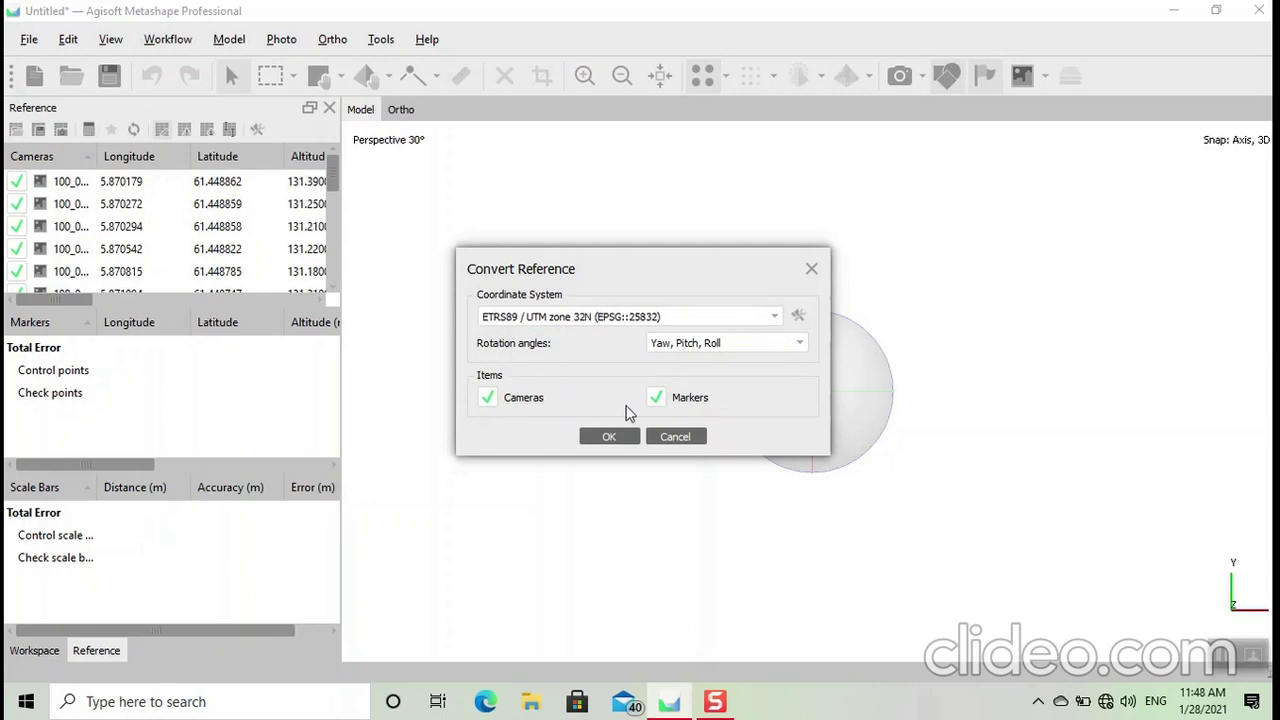
pyautogui.click(610, 438)
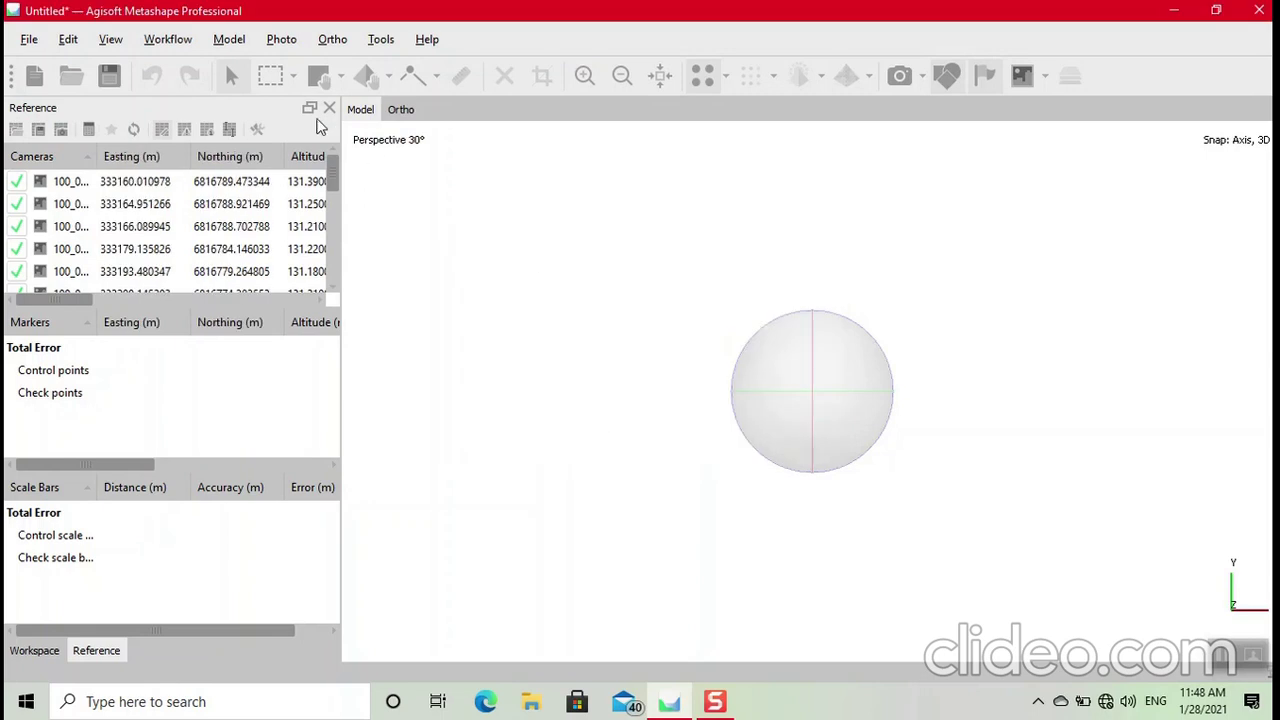
# Step: Align the photos with Lowest accuracy and reference preselection from Source
pyautogui.click(180, 42)
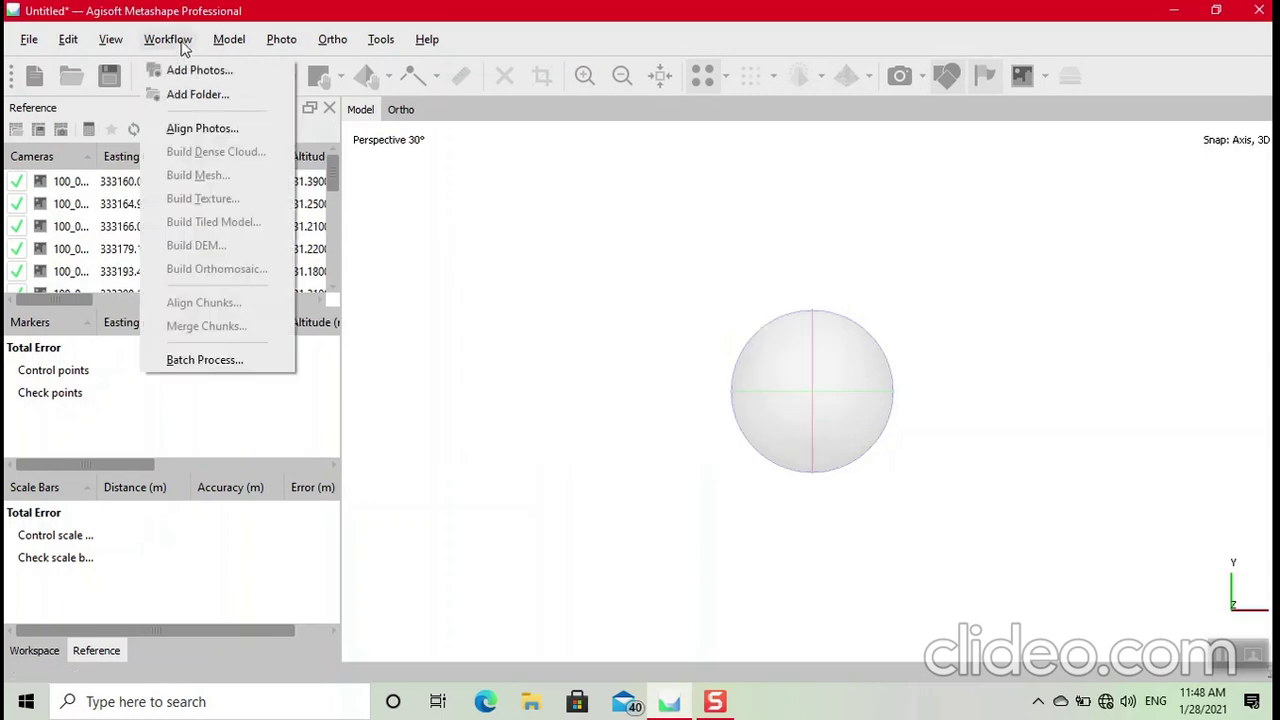
pyautogui.click(189, 127)
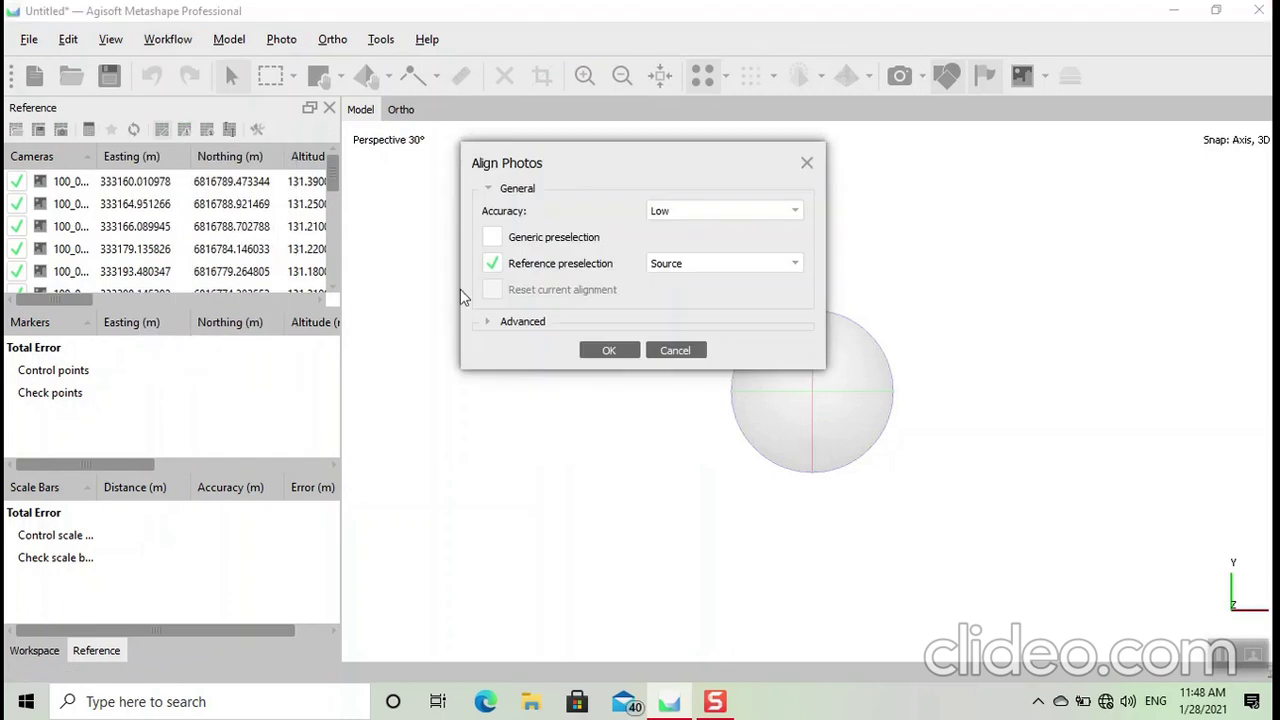
pyautogui.click(783, 213)
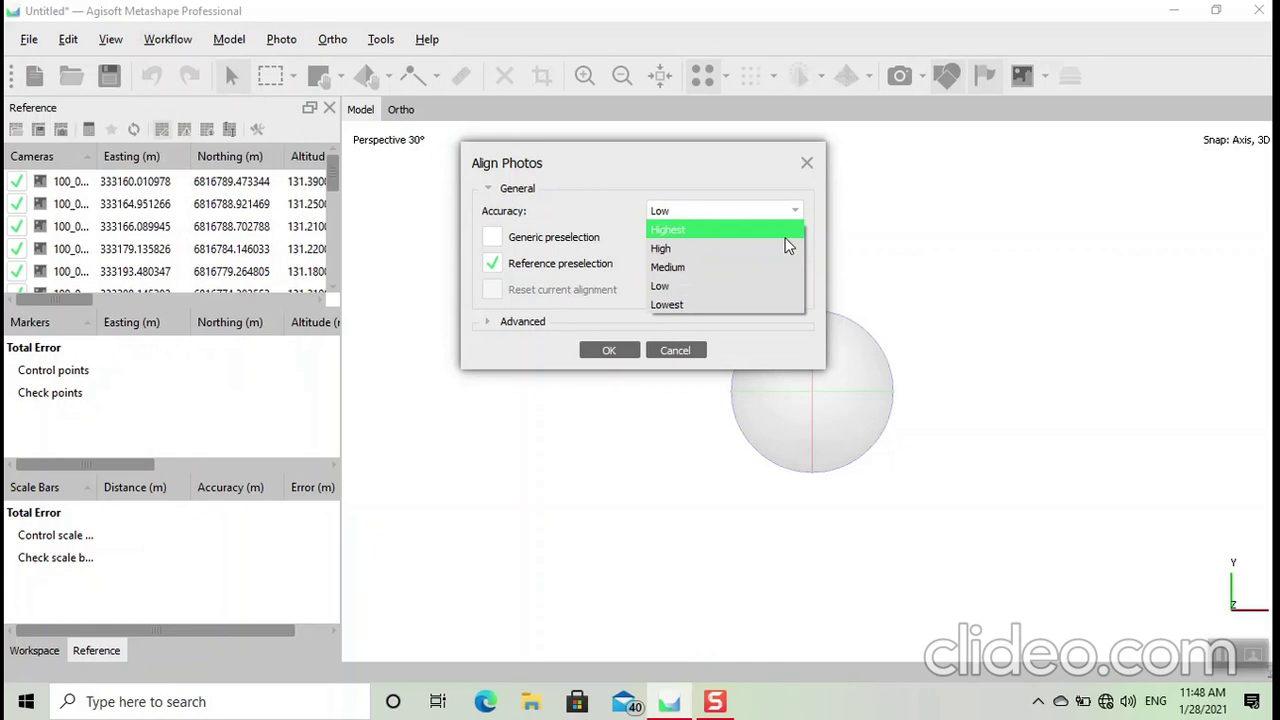
pyautogui.click(717, 306)
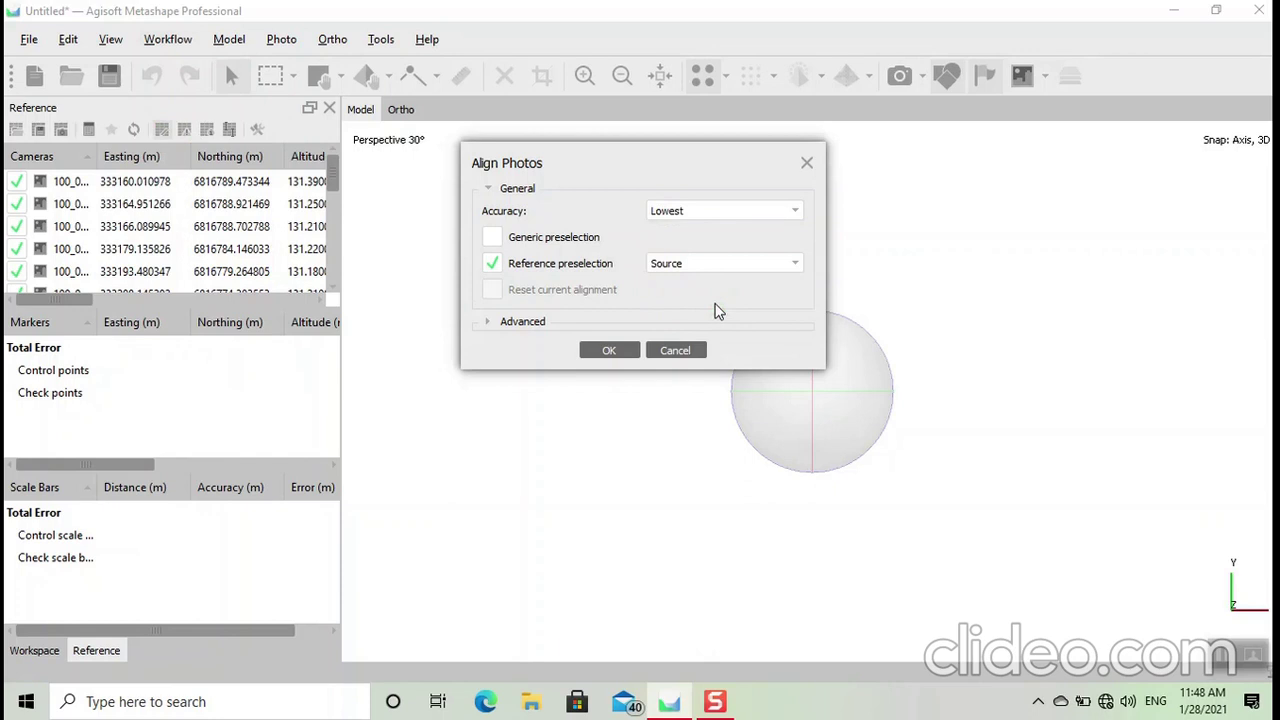
pyautogui.click(606, 347)
pyautogui.click(603, 348)
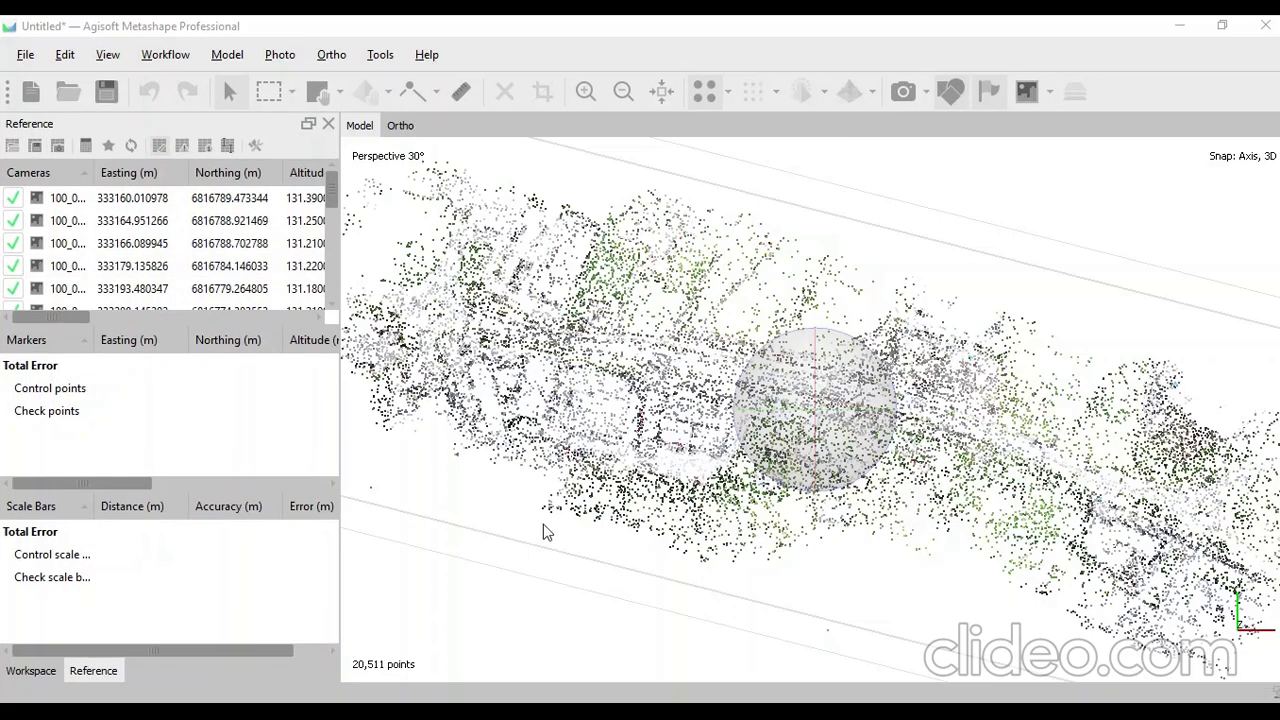
# Step: Build a dense cloud at Lowest quality with Mild depth filtering and point colors calculated
pyautogui.click(165, 54)
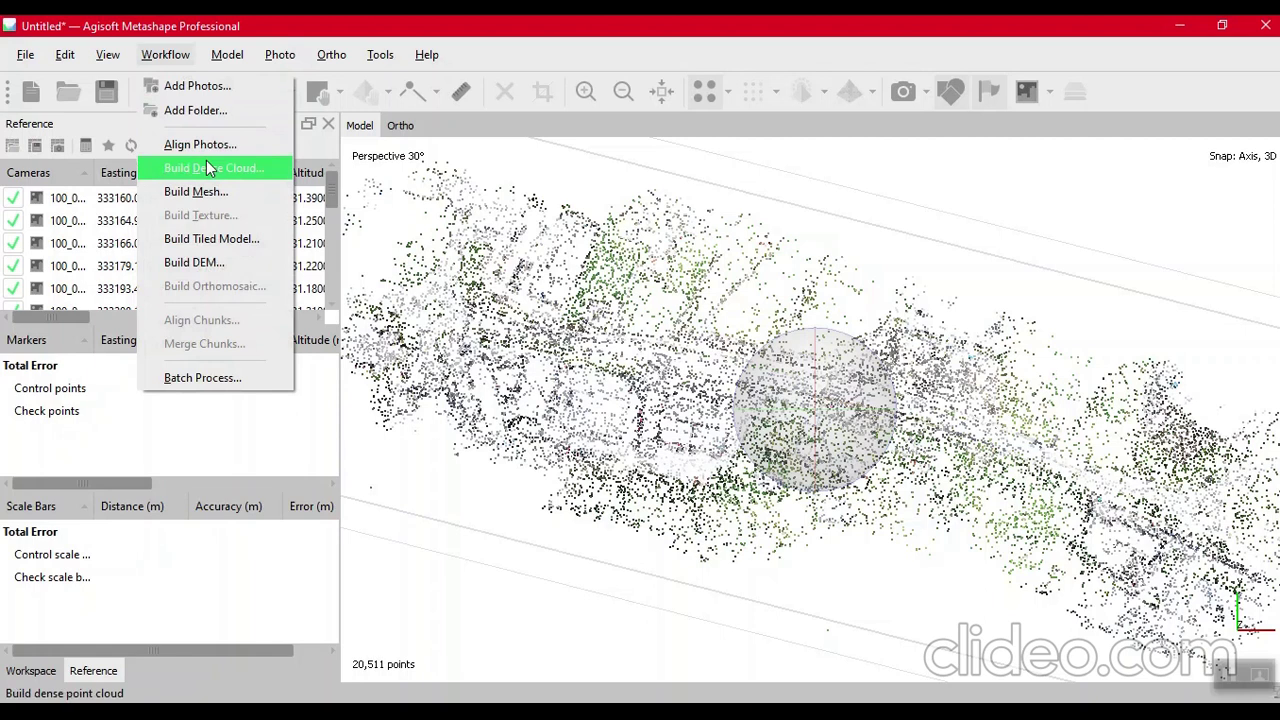
pyautogui.click(206, 168)
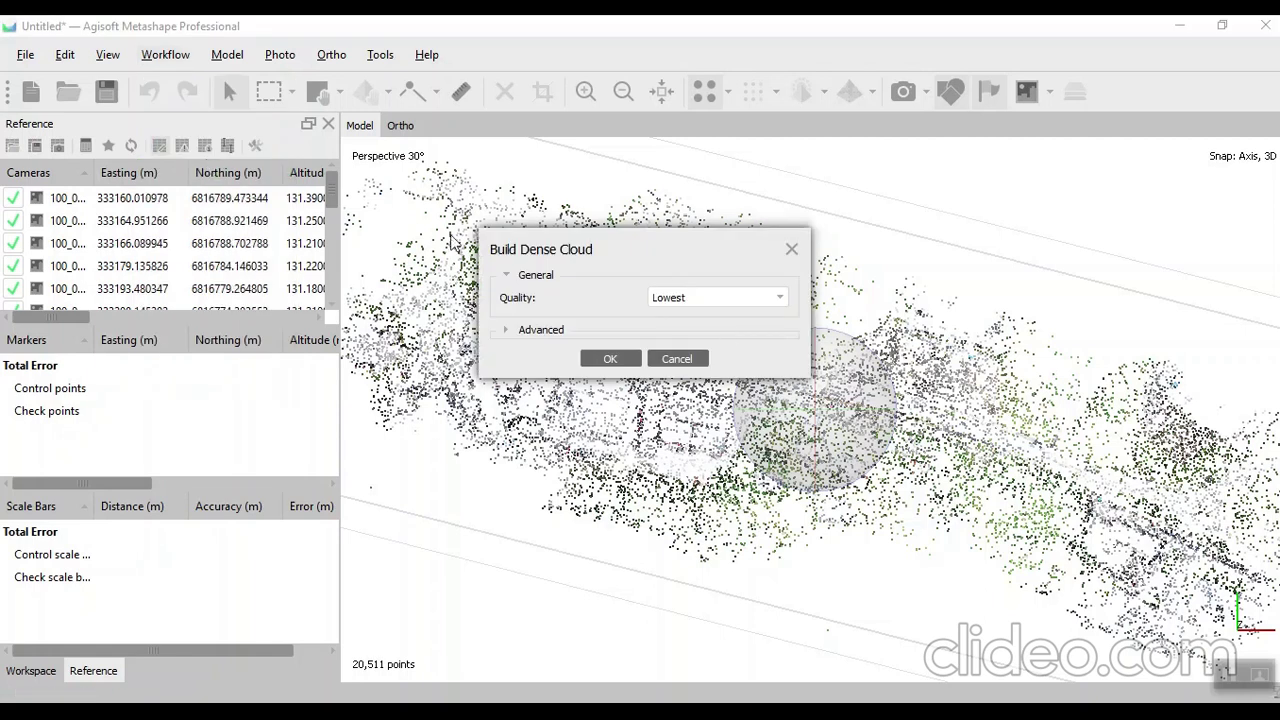
pyautogui.click(507, 334)
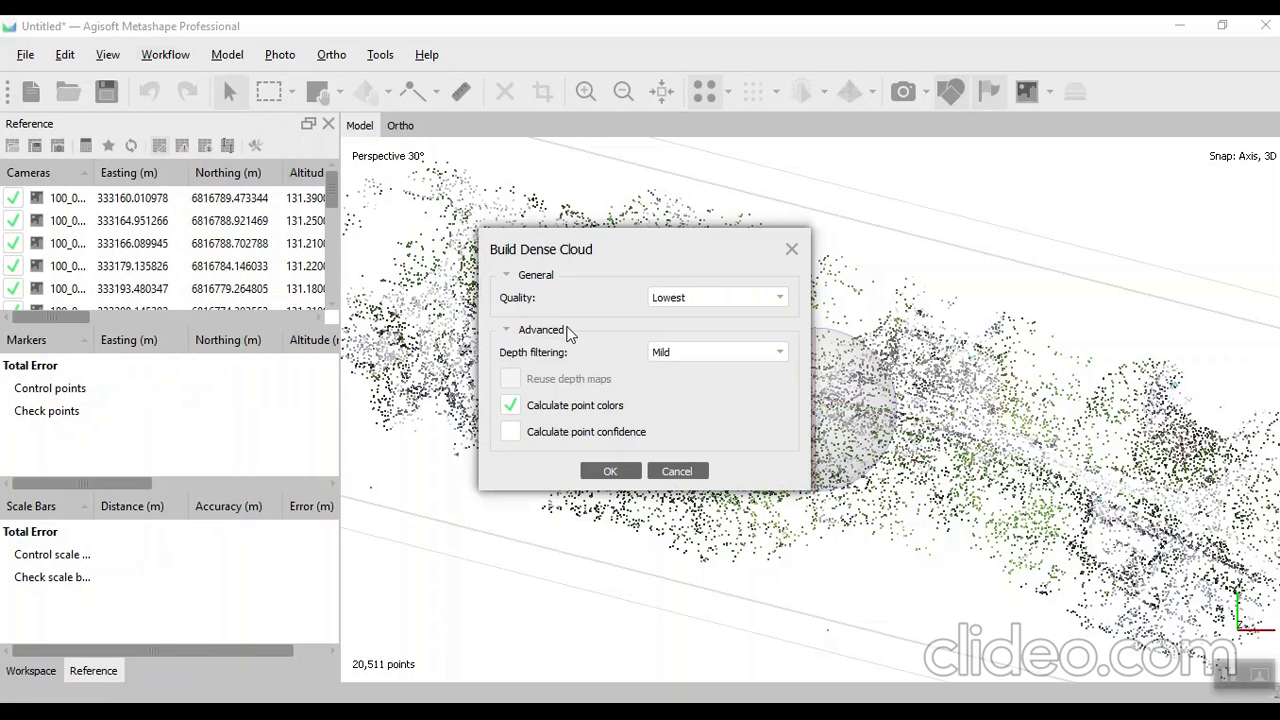
pyautogui.click(735, 297)
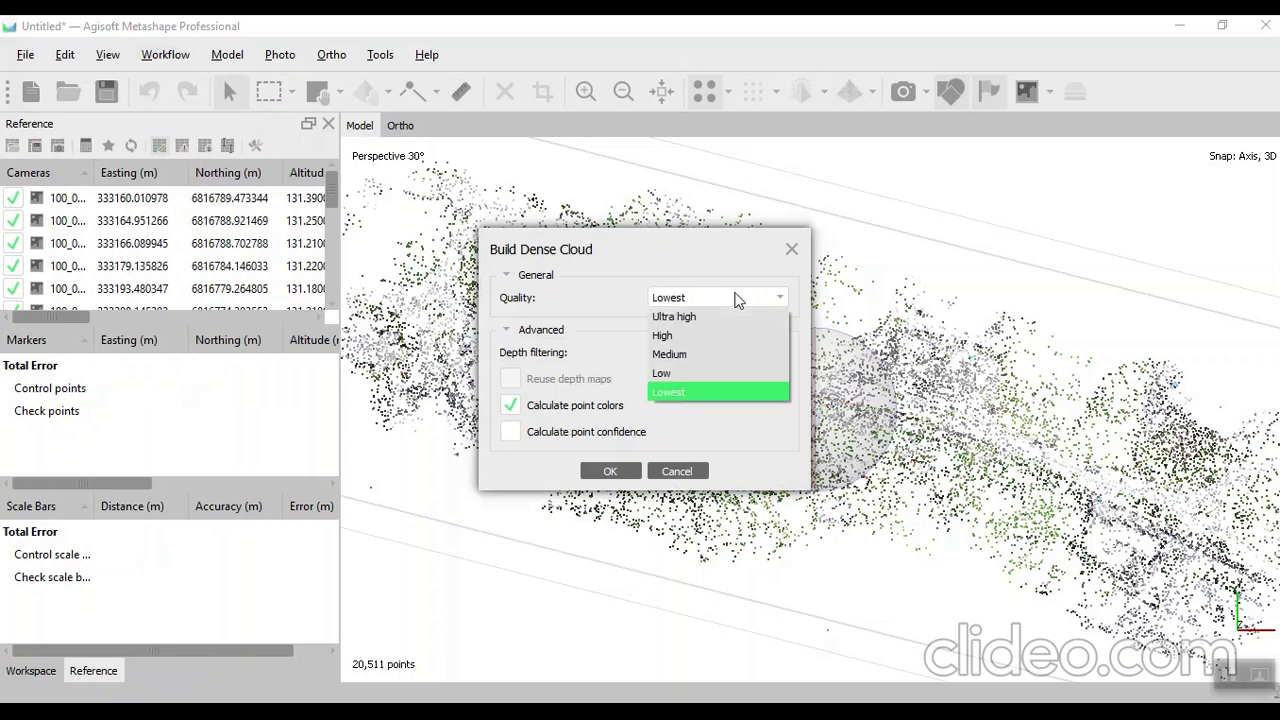
pyautogui.click(735, 297)
pyautogui.click(752, 358)
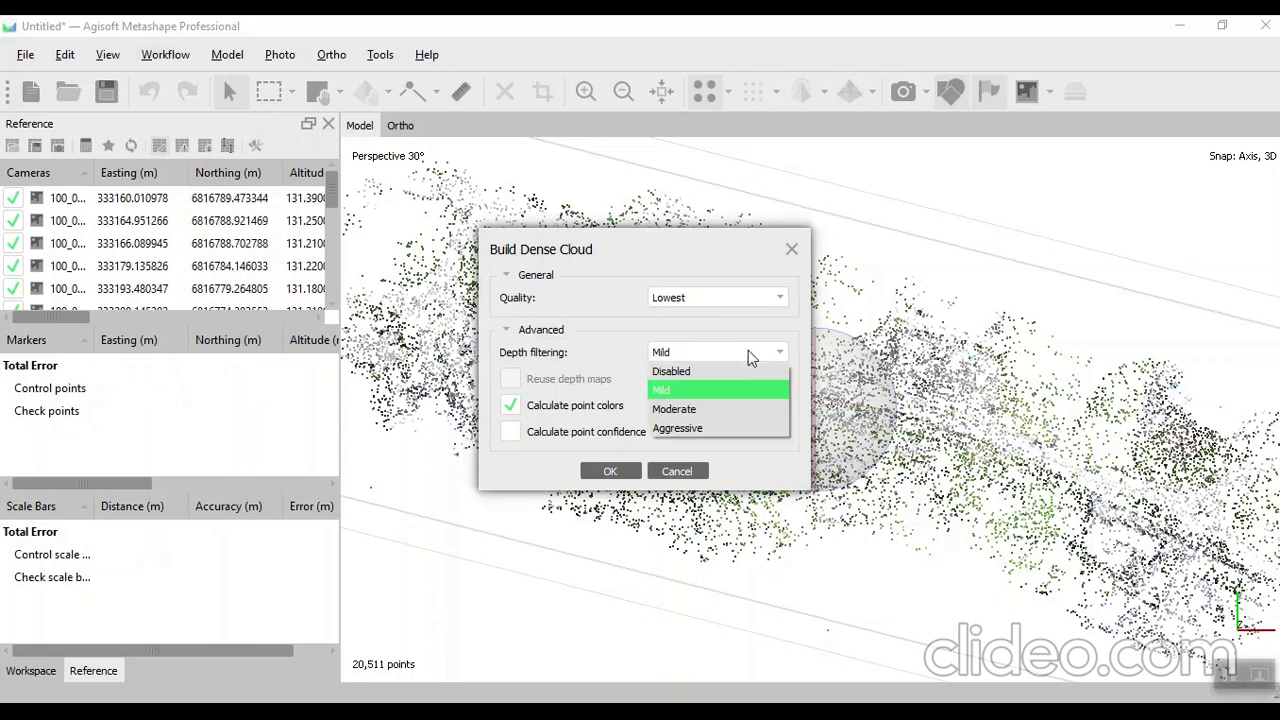
pyautogui.click(750, 356)
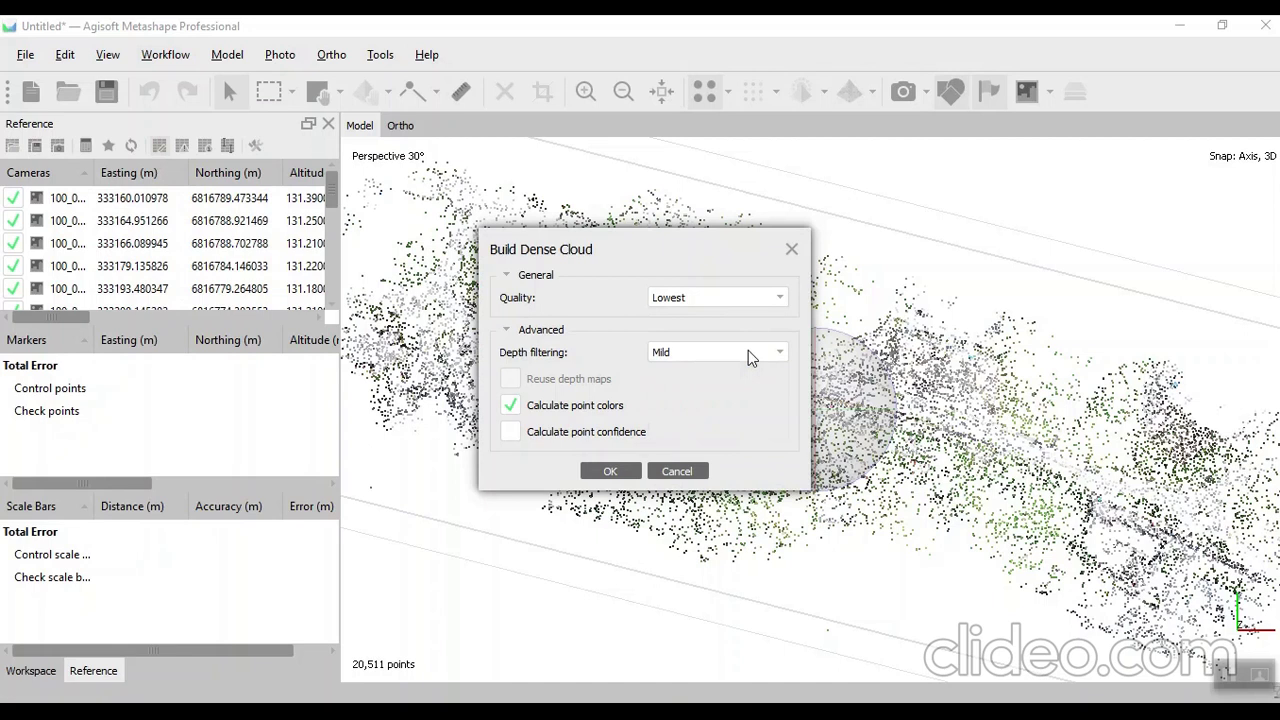
pyautogui.click(603, 472)
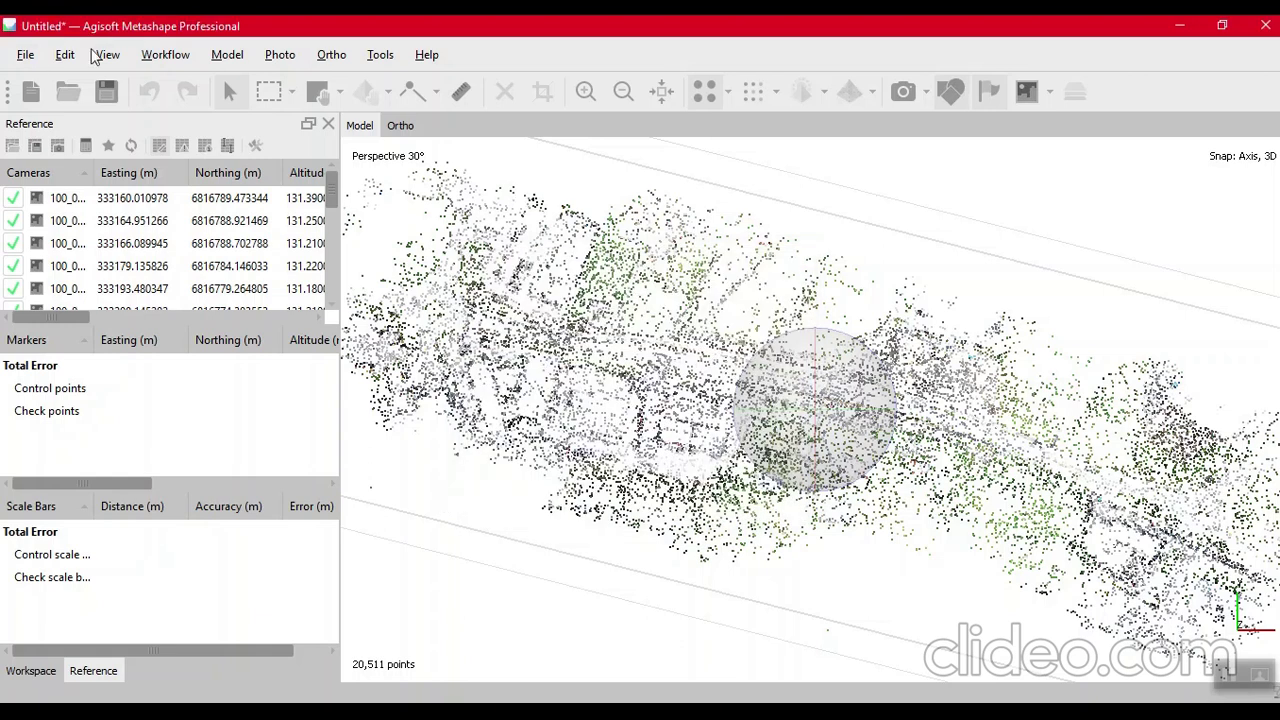
# Step: Save the project in the Documents folder as a Metashape project named "DSM model"
pyautogui.click(27, 58)
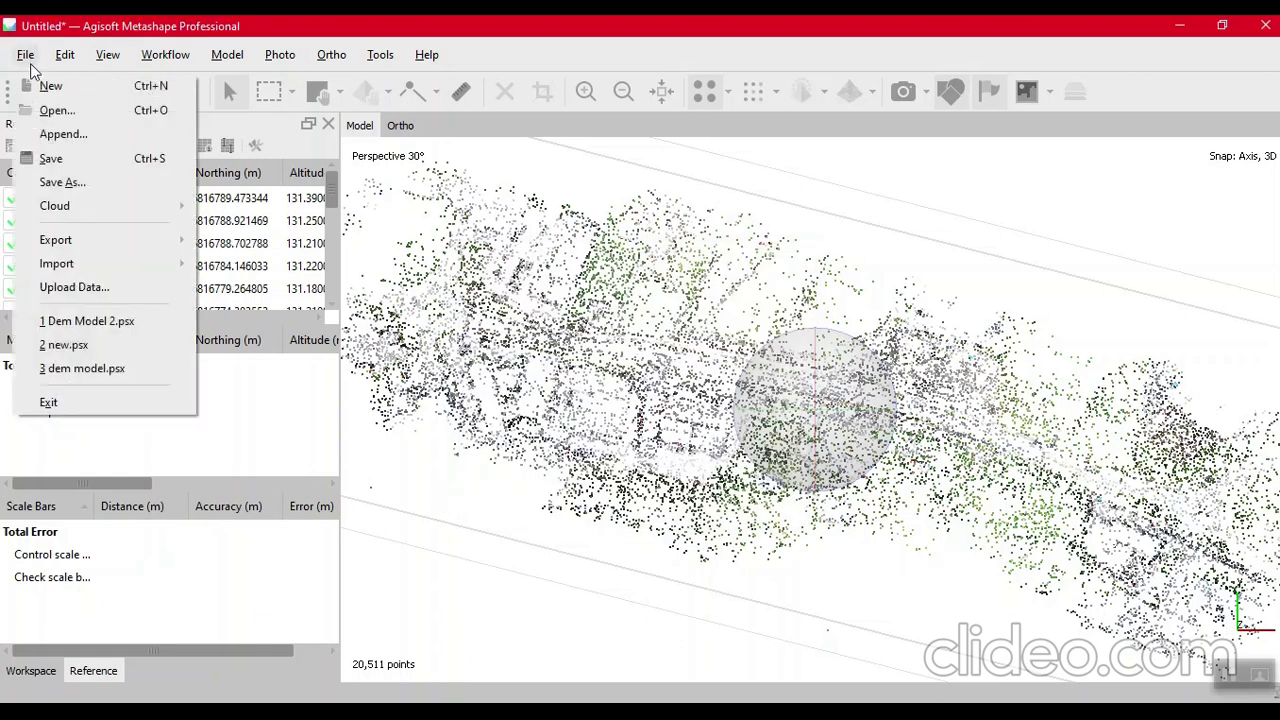
pyautogui.click(75, 184)
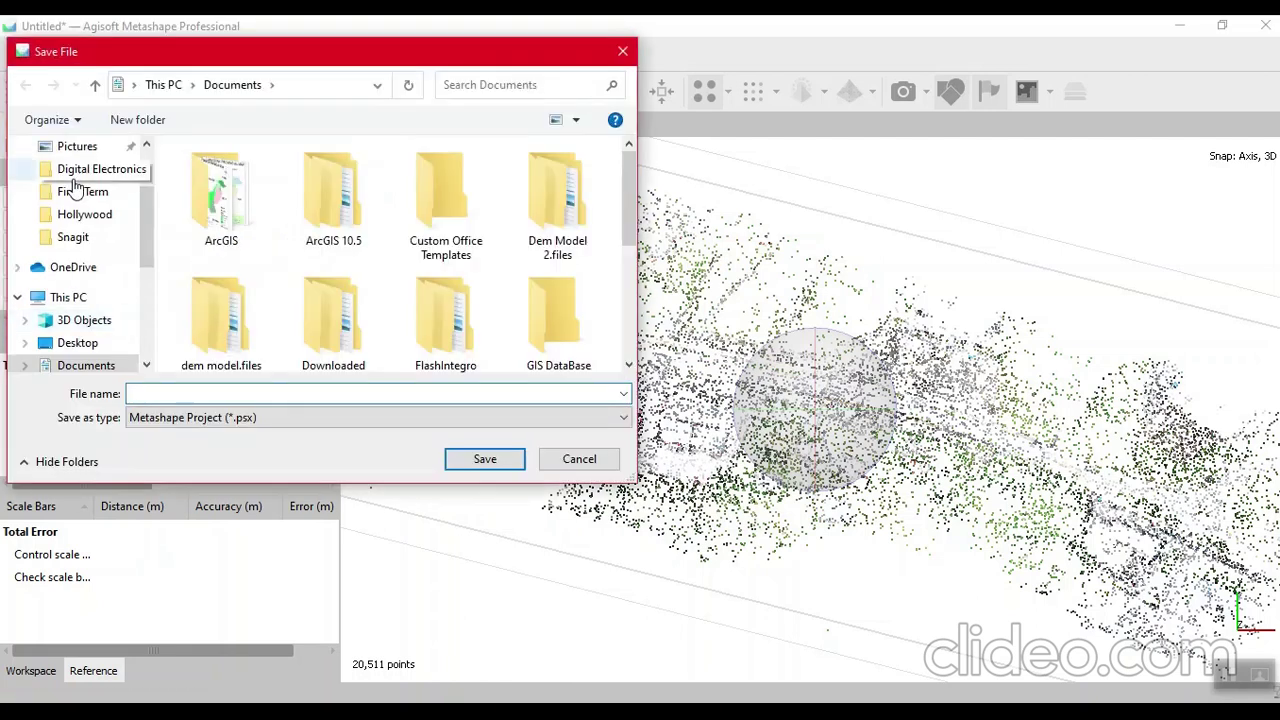
pyautogui.write('DSM mode')
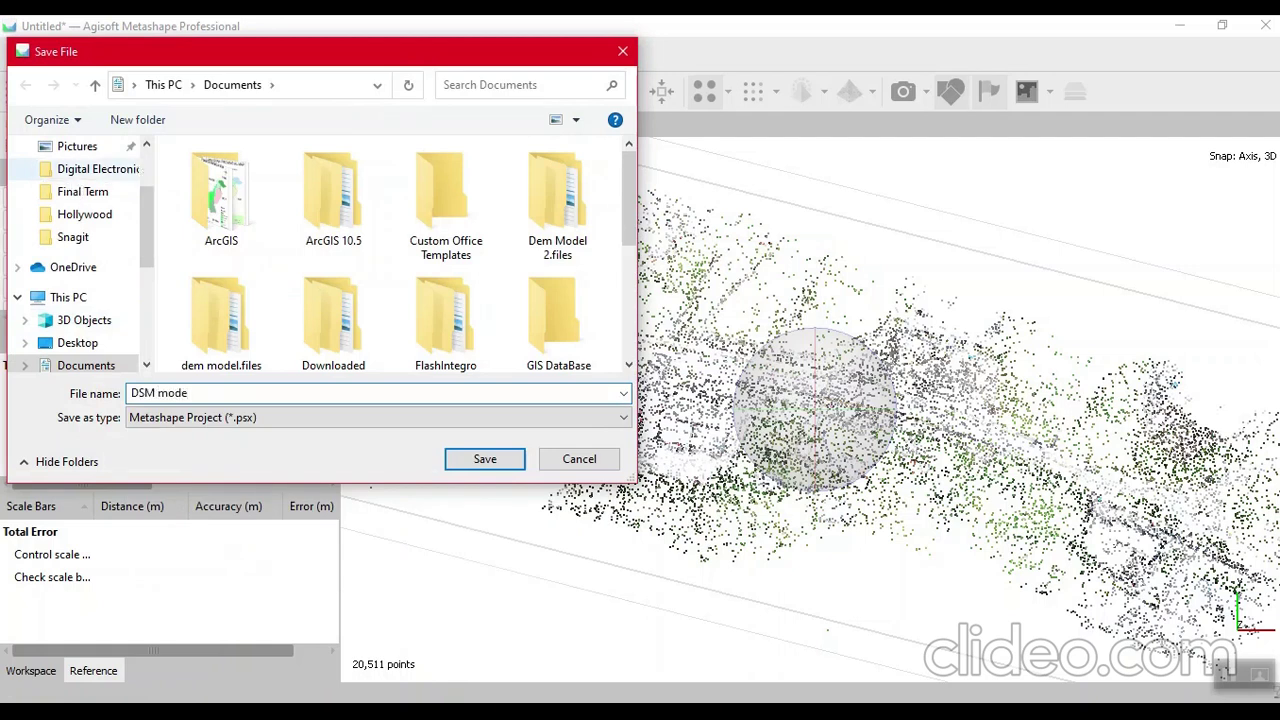
pyautogui.write('l')
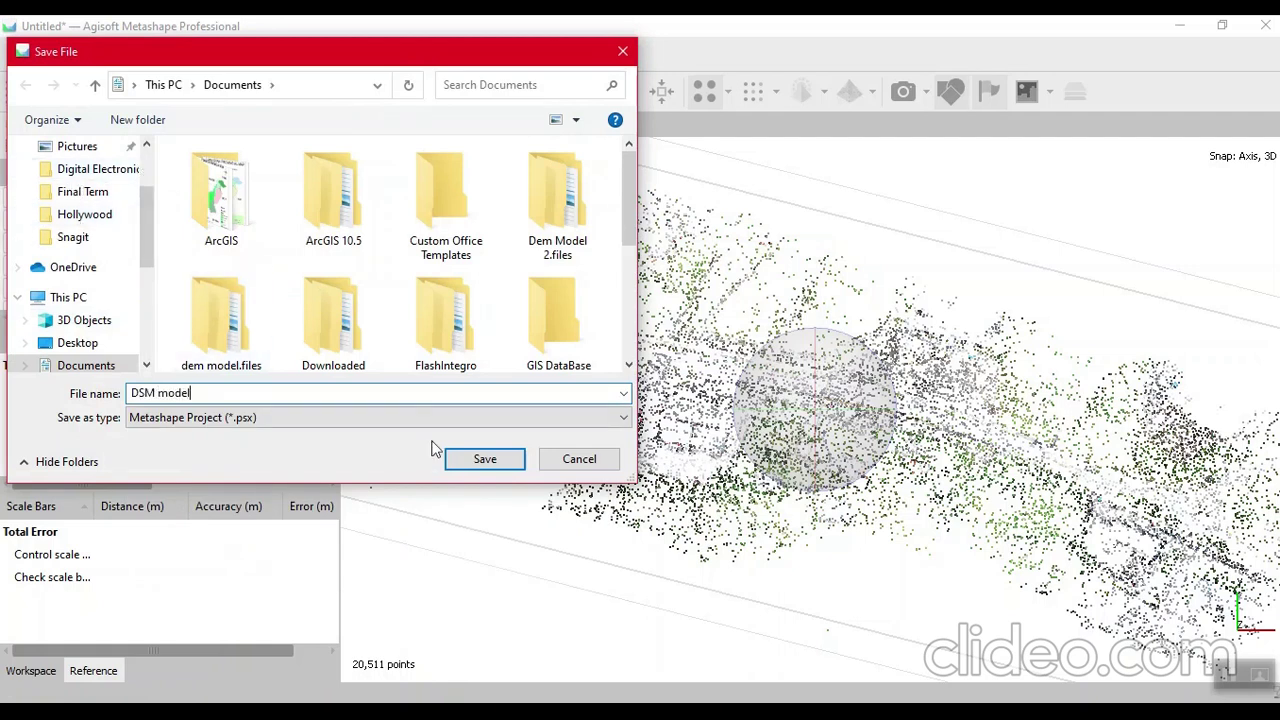
pyautogui.click(492, 466)
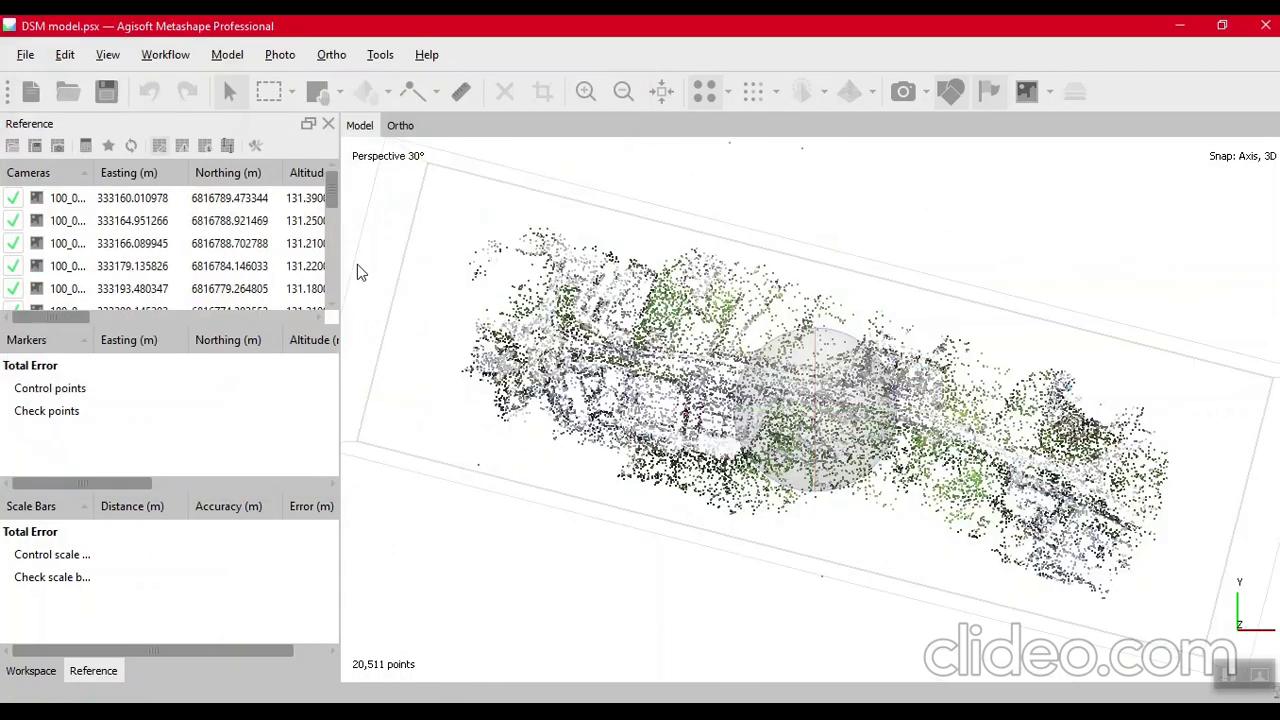
# Step: Build a DEM from the dense cloud in ETRS89 / UTM zone 32N with default interpolation enabled
pyautogui.click(166, 55)
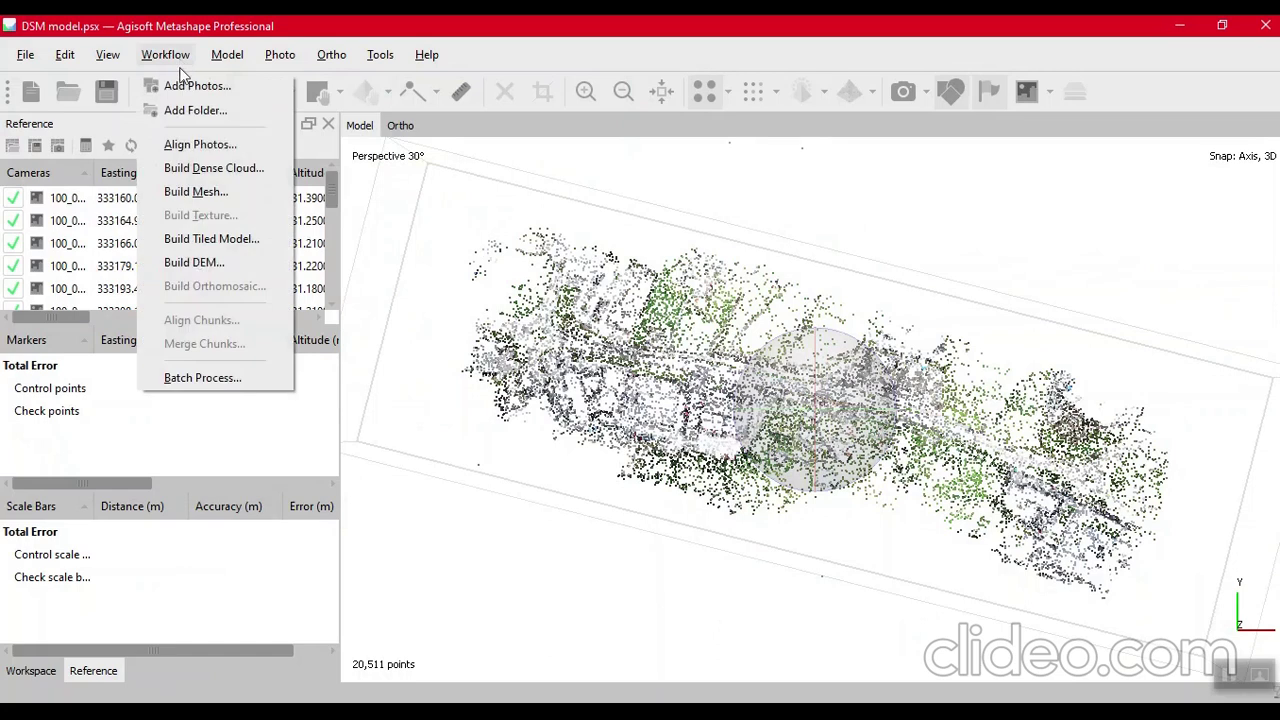
pyautogui.click(216, 262)
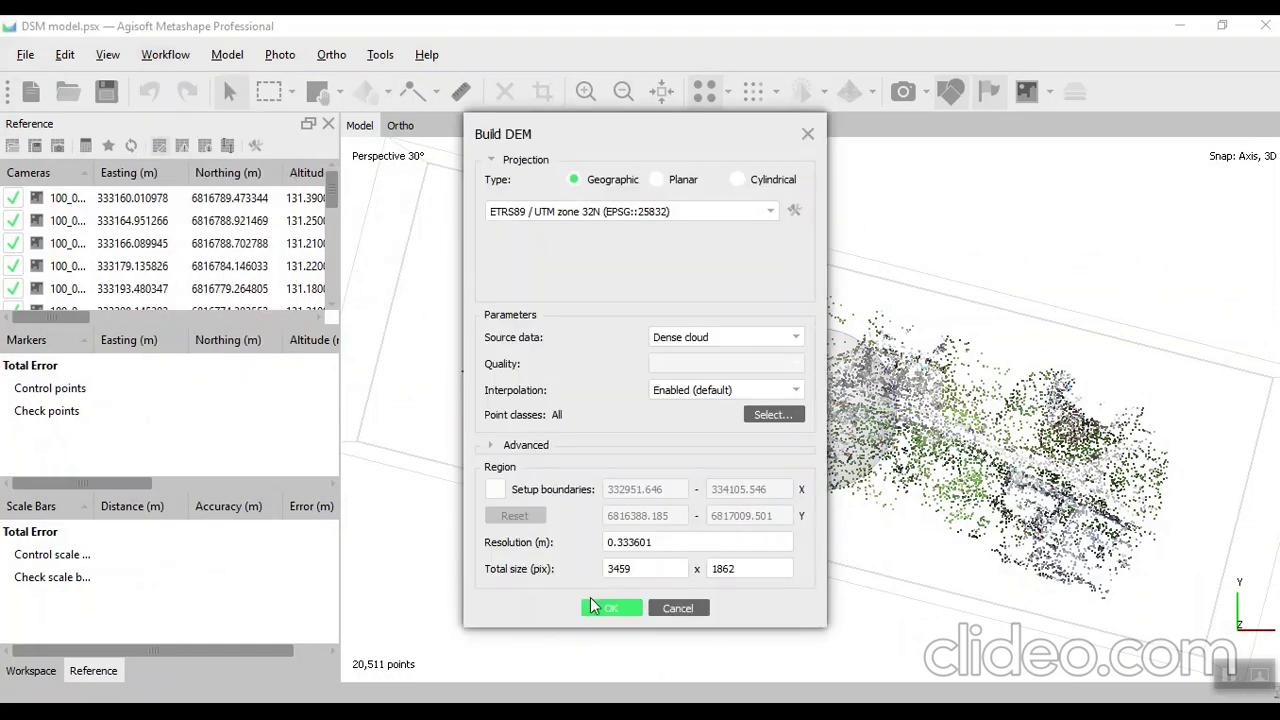
pyautogui.click(593, 606)
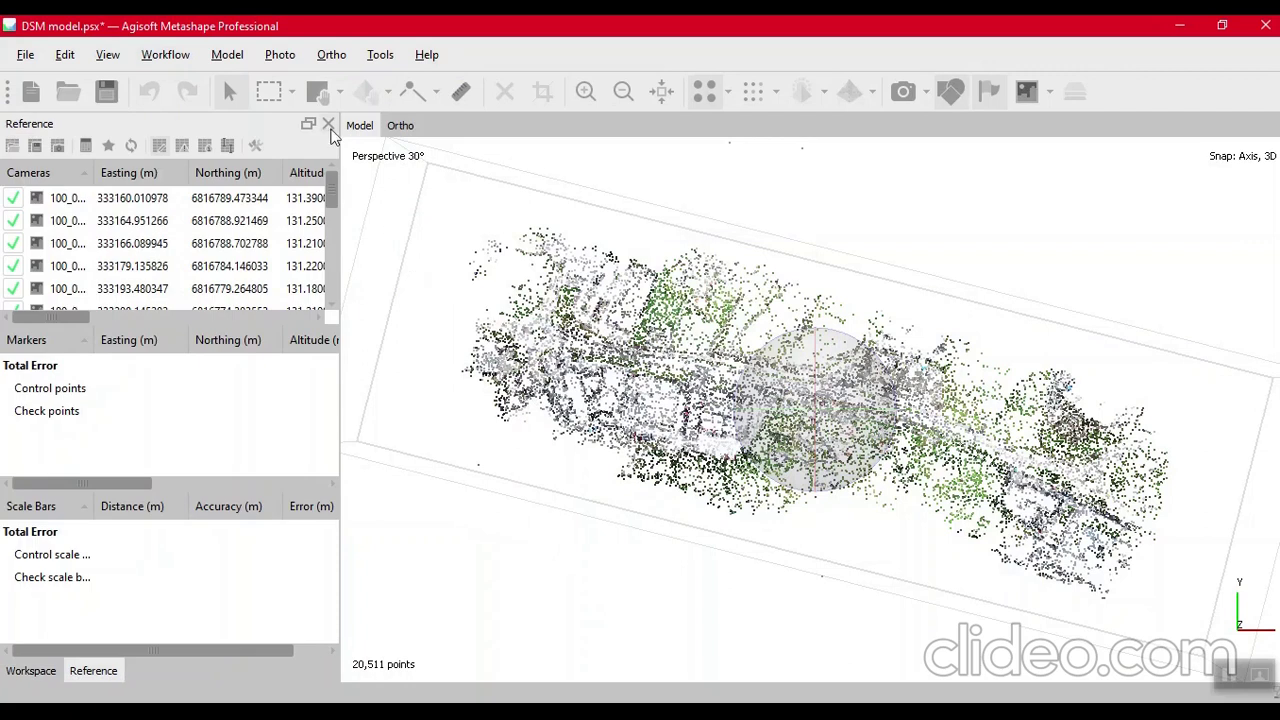
# Step: Build an orthomosaic on the DEM surface with Mosaic blending and hole filling enabled
pyautogui.click(165, 54)
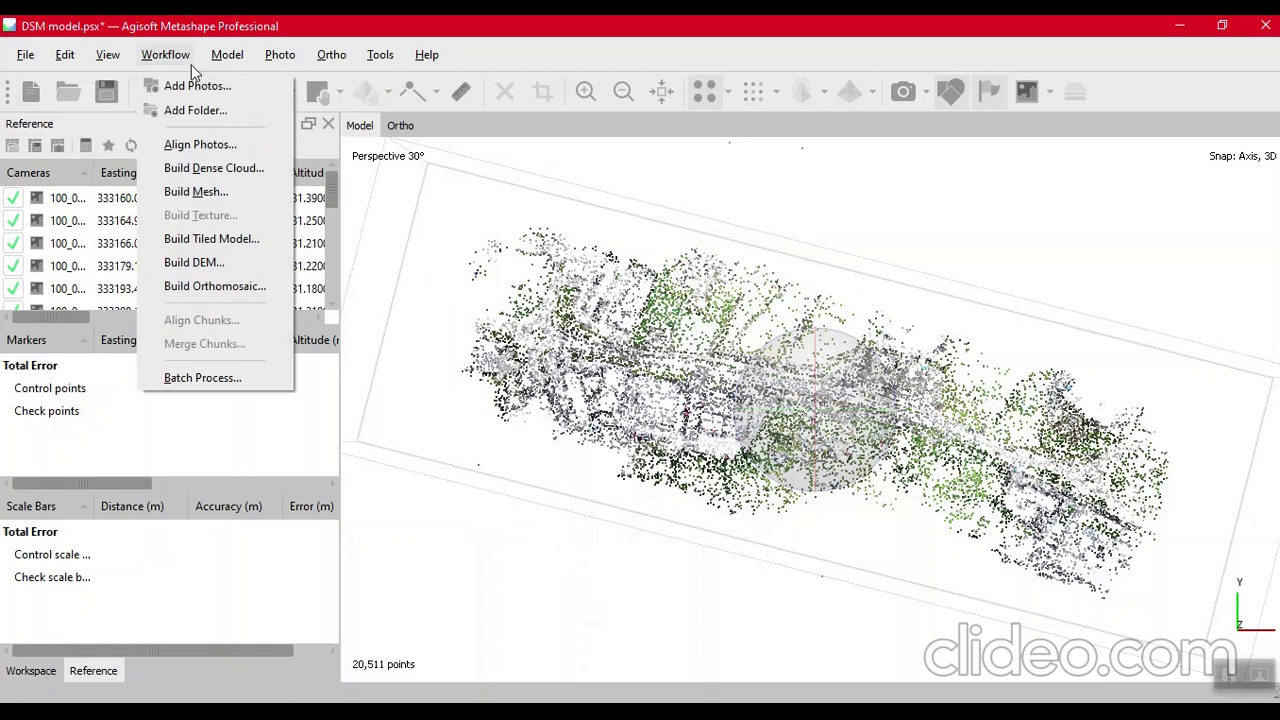
pyautogui.click(210, 286)
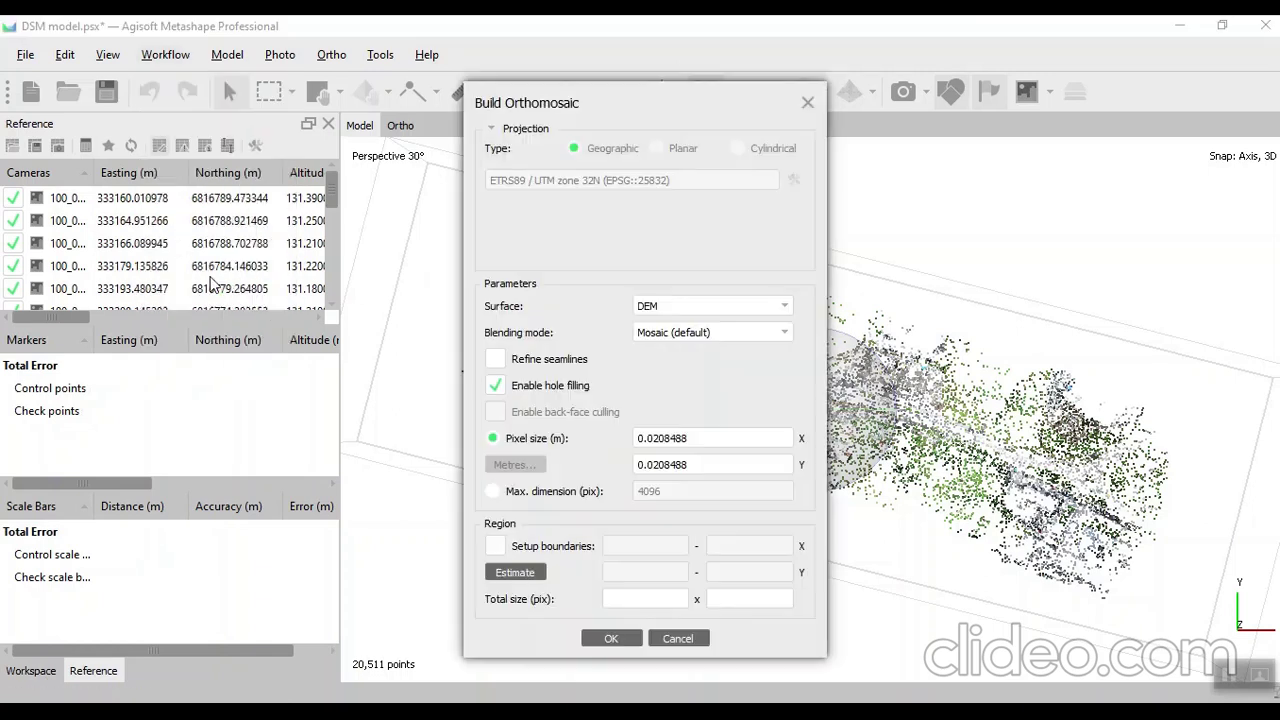
pyautogui.click(612, 641)
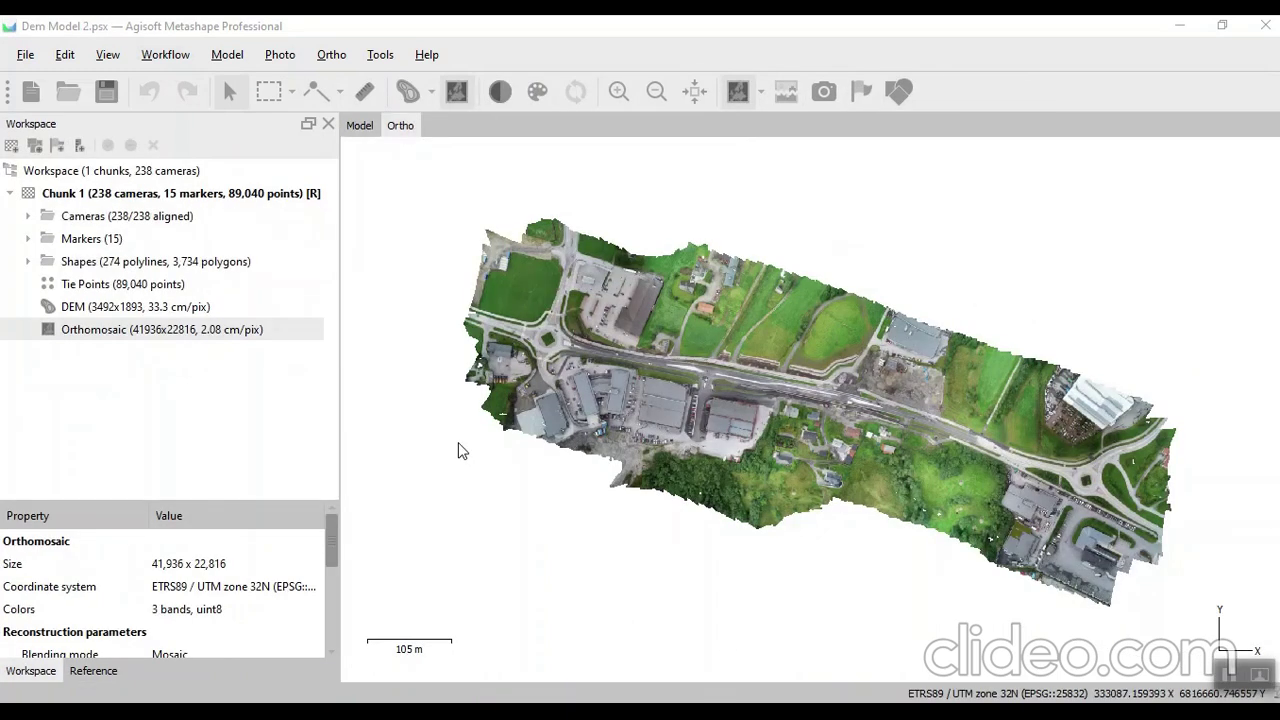
# Step: Display the DEM of Chunk 1 in place of the orthomosaic
pyautogui.doubleClick(200, 312)
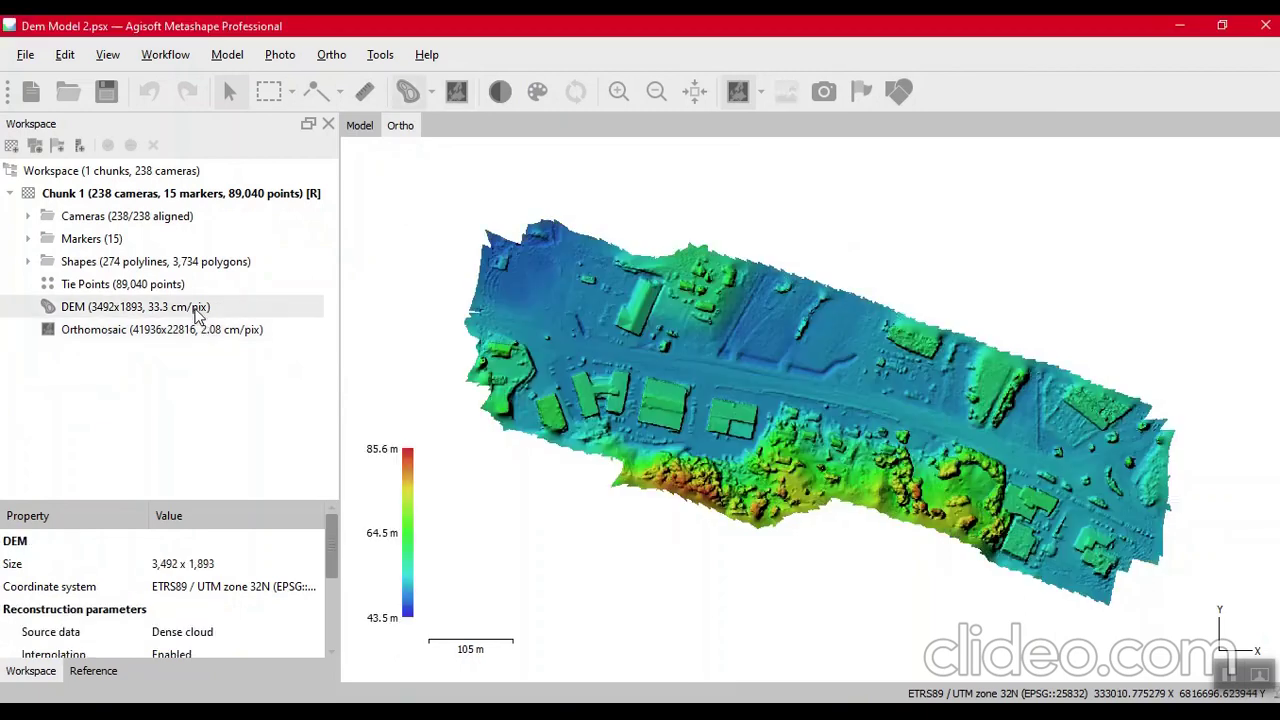